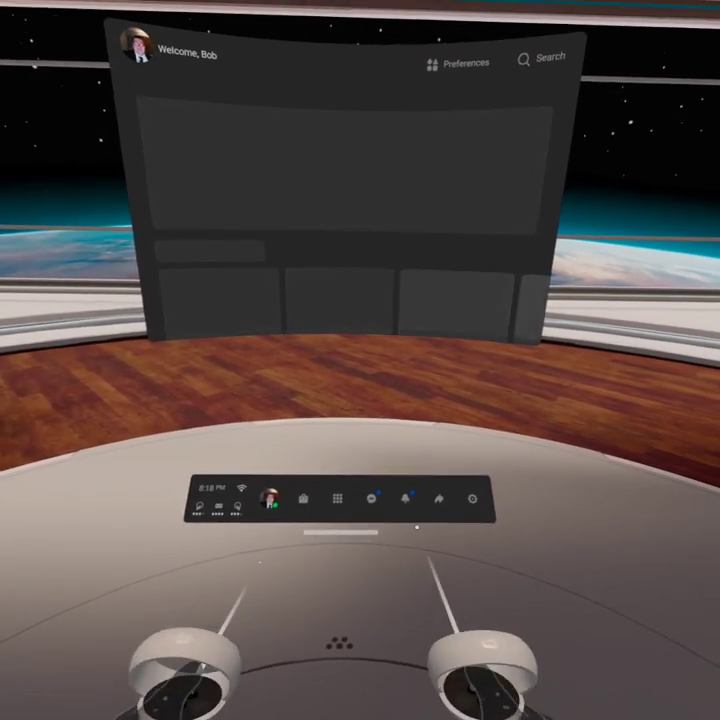
Open the Quest headset Settings to the About page showing software versions
{"action": "left_click", "coordinate": [458, 491]}
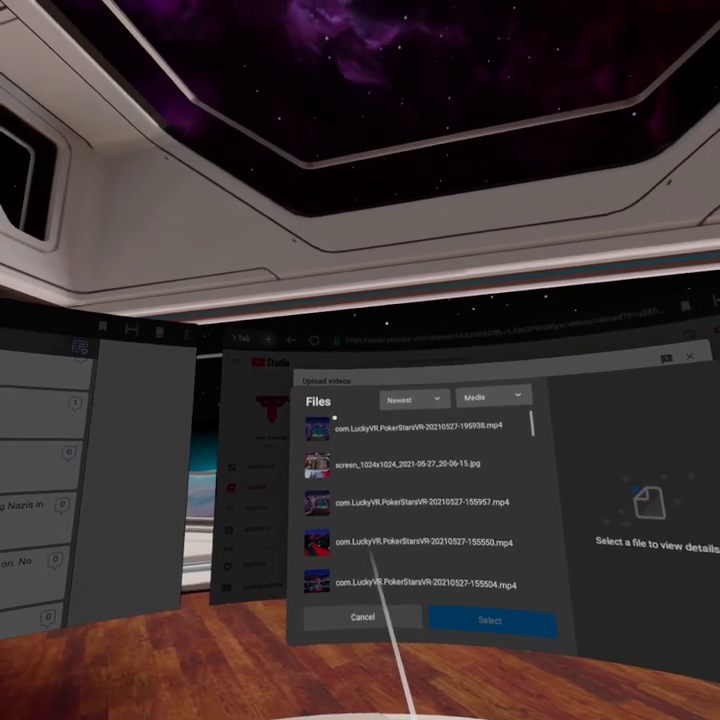
Choose the newest PokerStars VR recording from the file list for upload
{"action": "left_click", "coordinate": [340, 425]}
Confirm the 195938 recording, pass Details and Video elements, and save it as Unlisted
{"action": "left_click", "coordinate": [490, 619]}
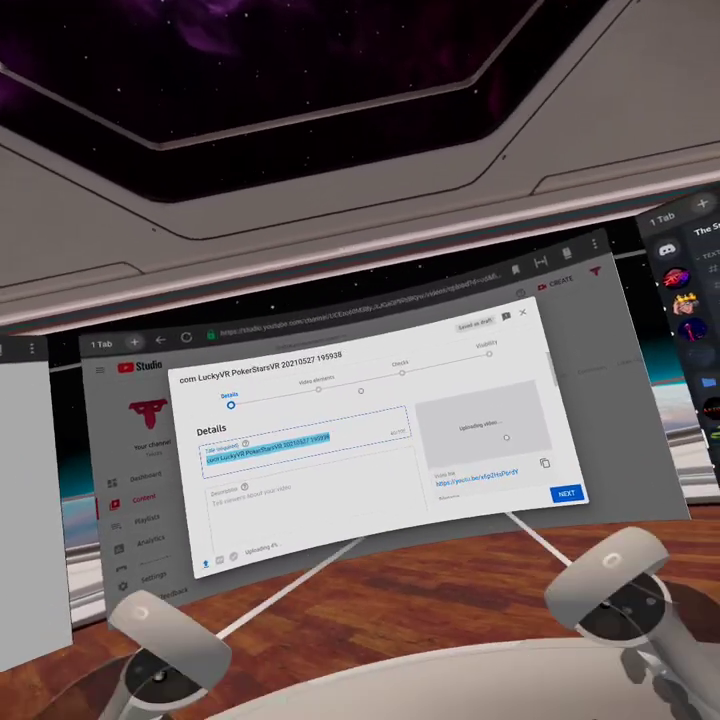
{"action": "left_click", "coordinate": [466, 478]}
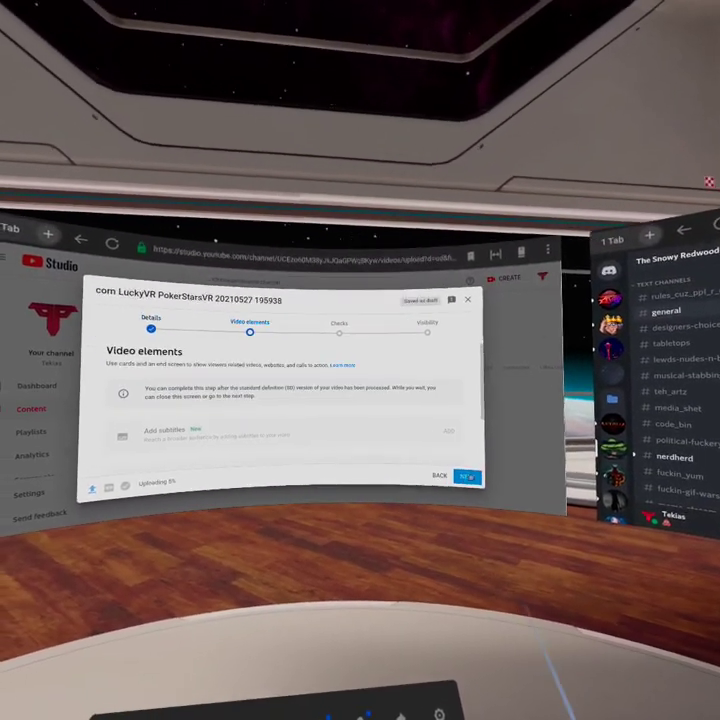
{"action": "left_click", "coordinate": [466, 477]}
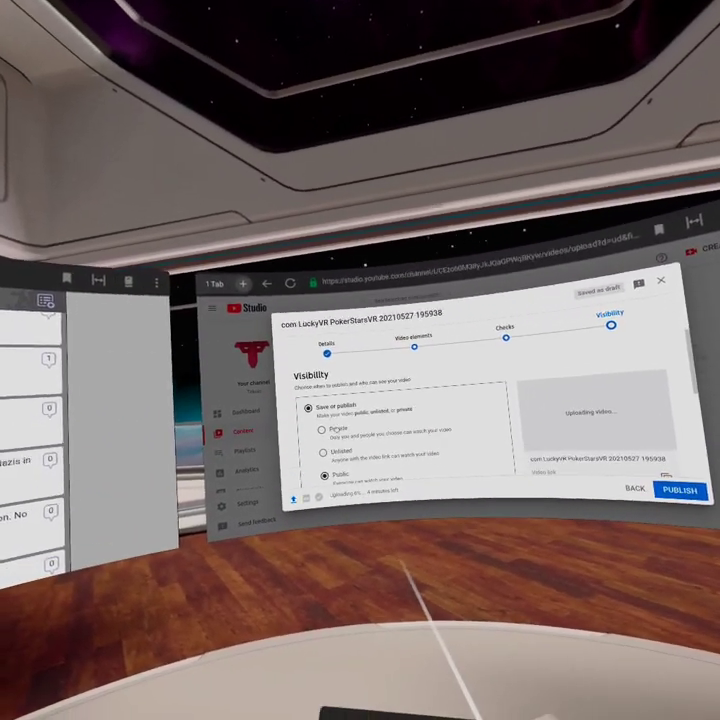
{"action": "left_click", "coordinate": [321, 465]}
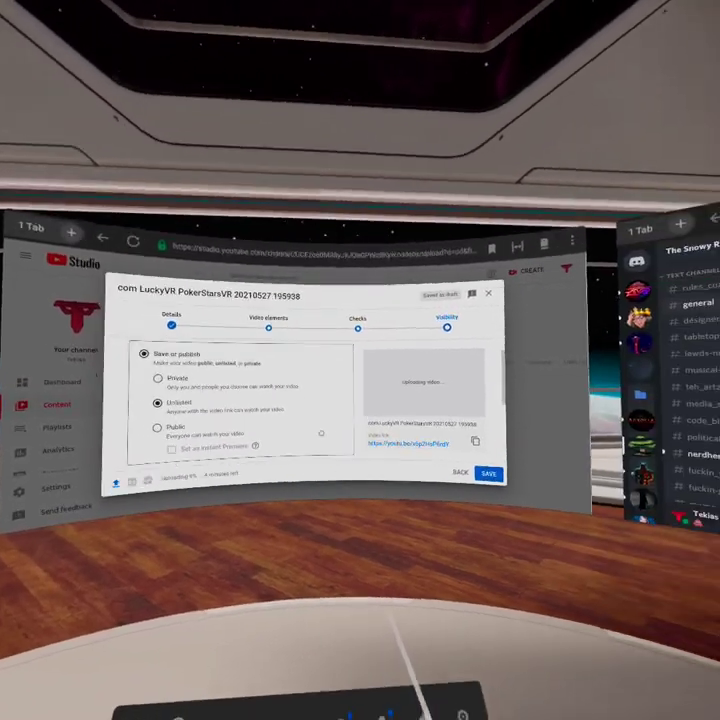
{"action": "scroll", "coordinate": [241, 402], "scroll_direction": "up", "scroll_amount": 3}
{"action": "left_click", "coordinate": [453, 472]}
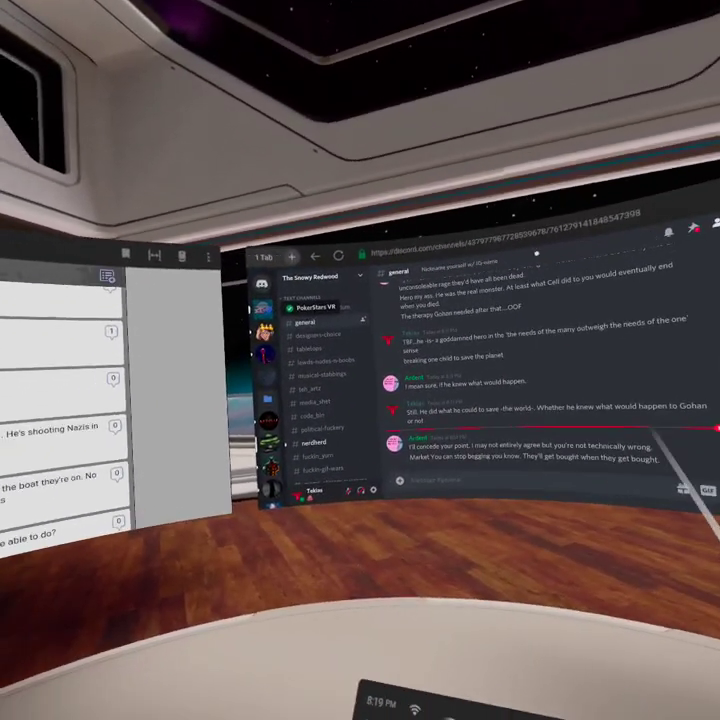
Open a friend's direct message from Home and bring up the attachment file picker
{"action": "left_click", "coordinate": [325, 425]}
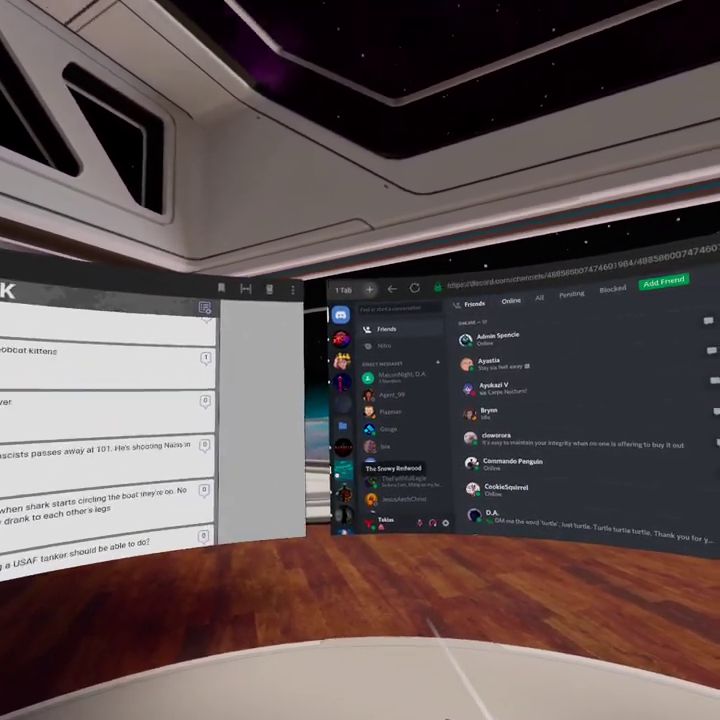
{"action": "left_click", "coordinate": [353, 437]}
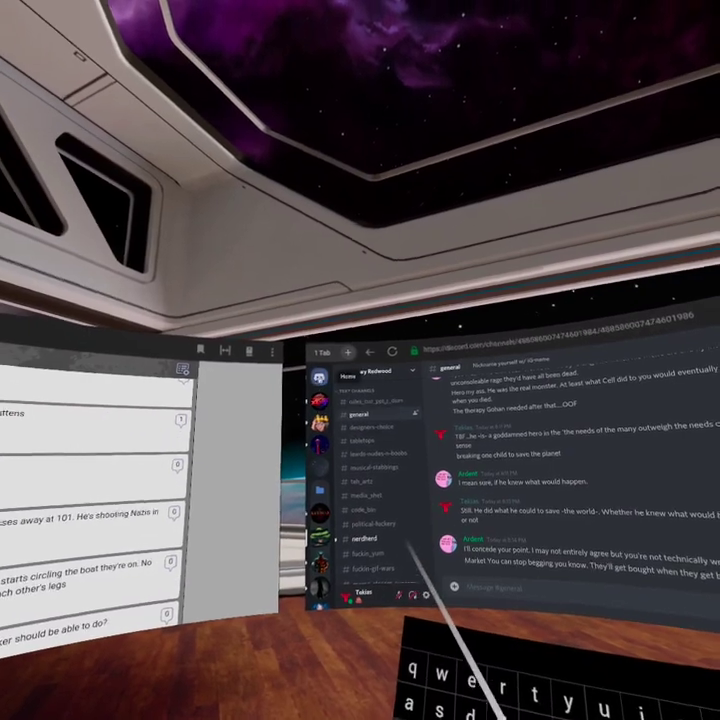
{"action": "left_click", "coordinate": [313, 367]}
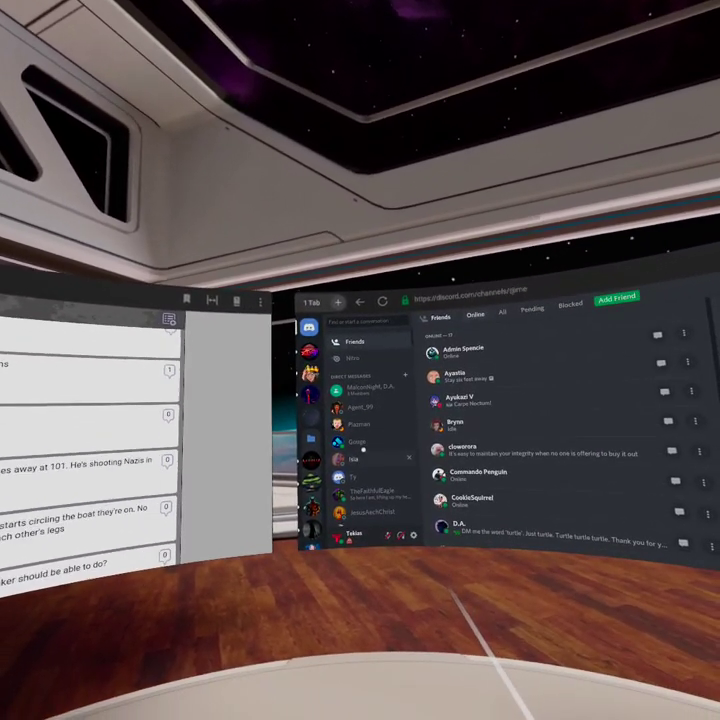
{"action": "left_click", "coordinate": [376, 395]}
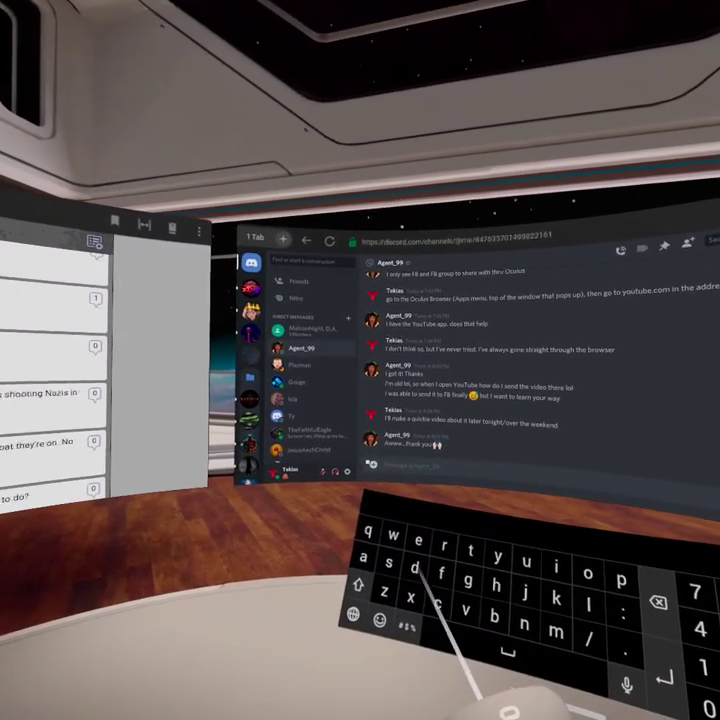
{"action": "left_click", "coordinate": [414, 545]}
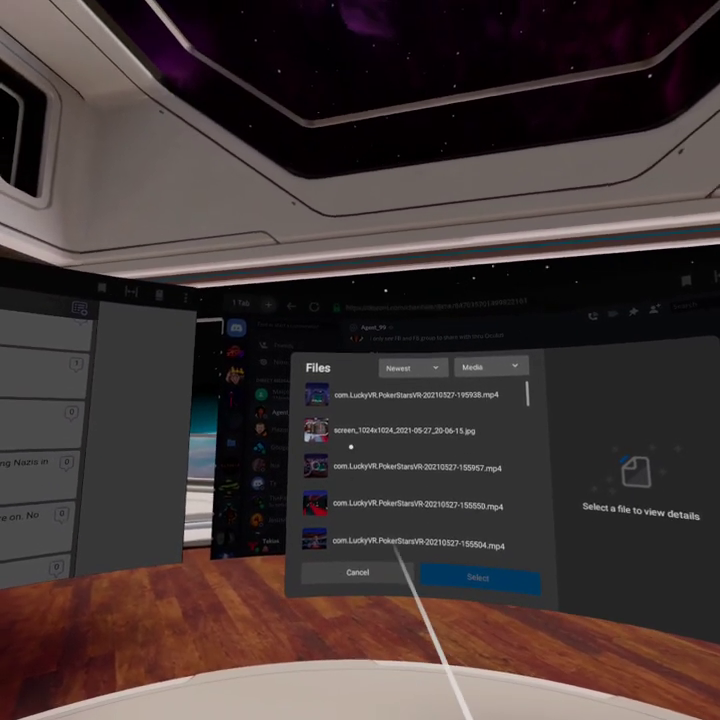
Select the poker table screenshot screen_1024x1024_2021-05-27_20-06-15.jpg as the attachment
{"action": "left_click", "coordinate": [350, 440]}
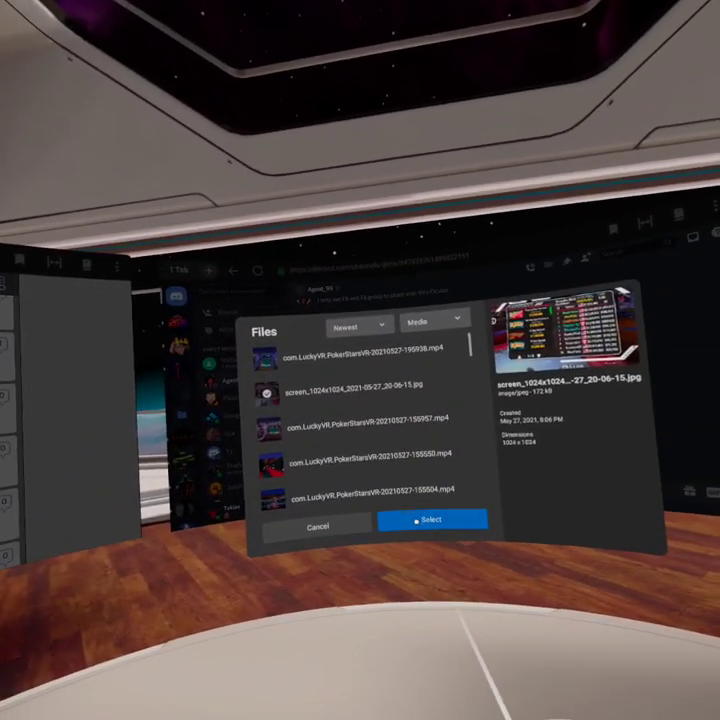
{"action": "left_click", "coordinate": [318, 504]}
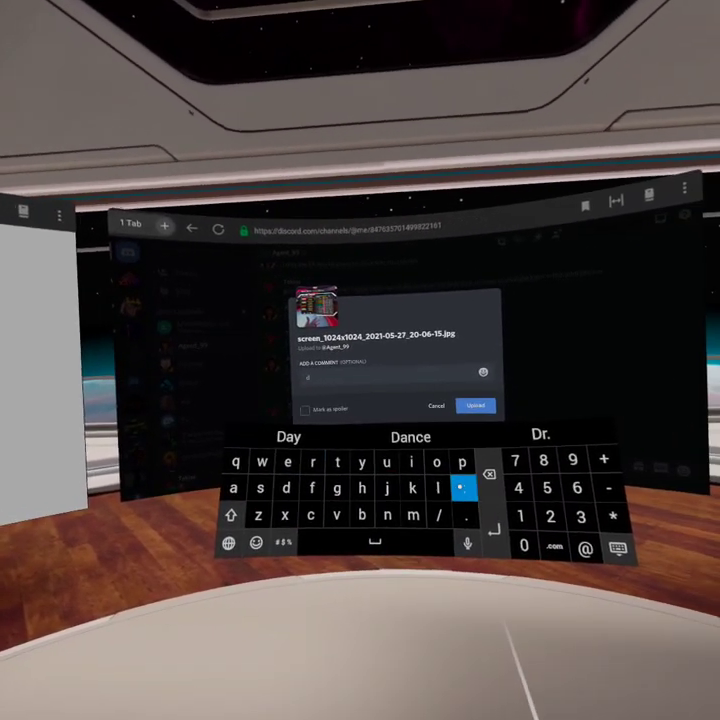
Add the comment 'sending as part of video say hi' and upload the screenshot
{"action": "type", "text": "se"}
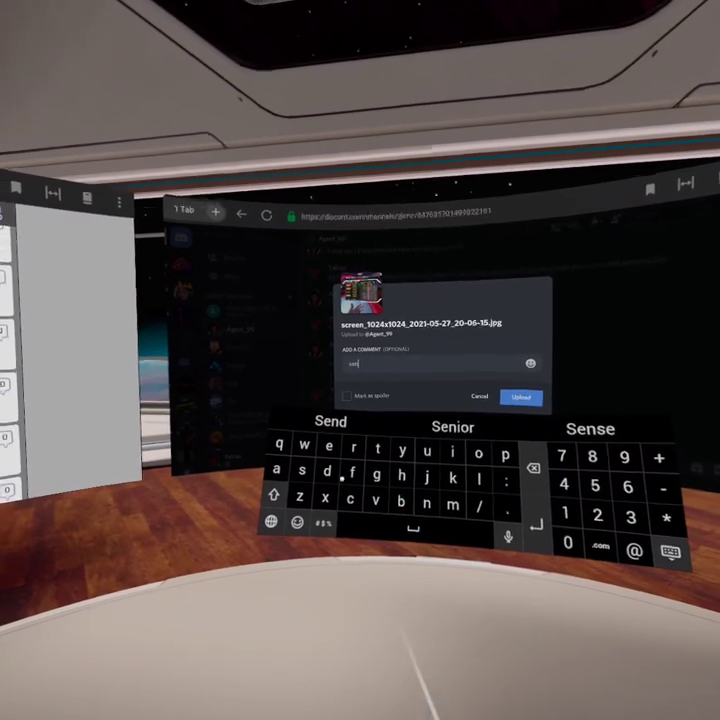
{"action": "type", "text": "n"}
{"action": "type", "text": "ng a"}
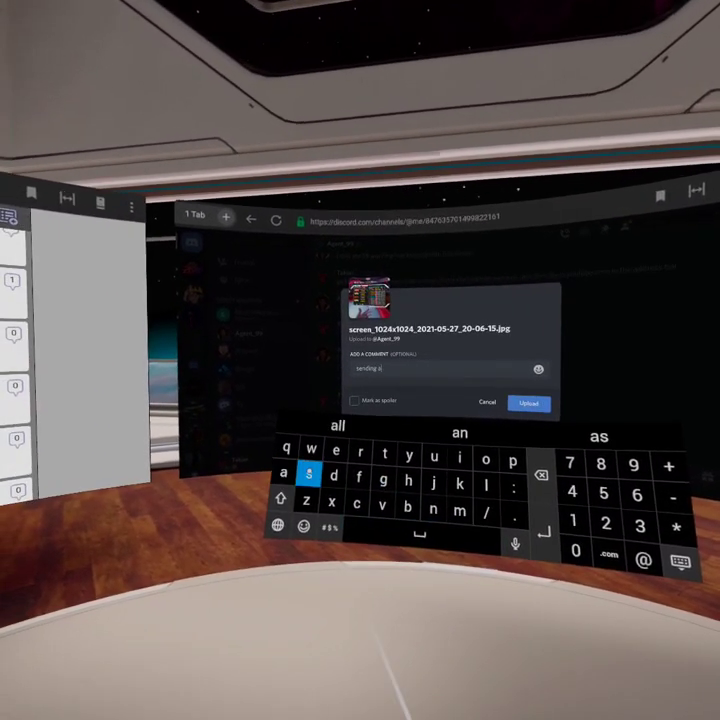
{"action": "type", "text": "s aar"}
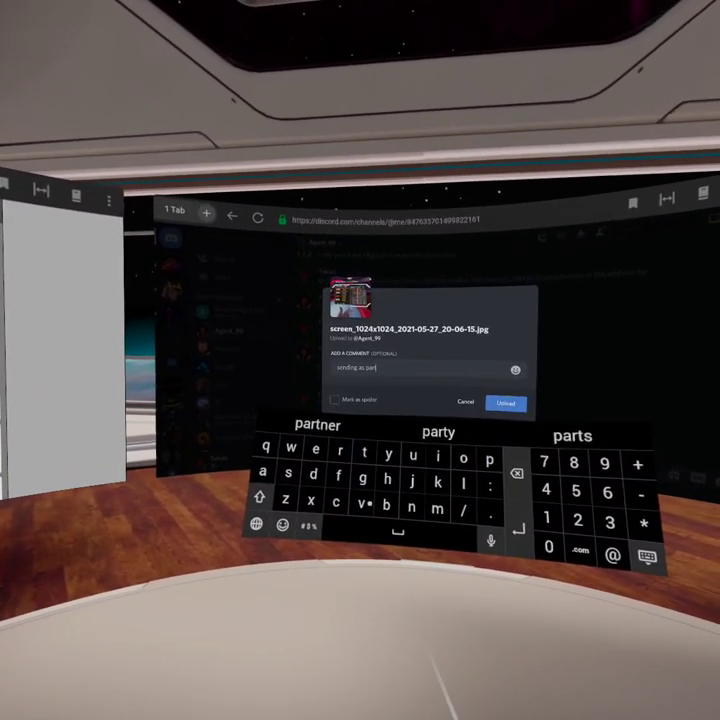
{"action": "type", "text": "of r"}
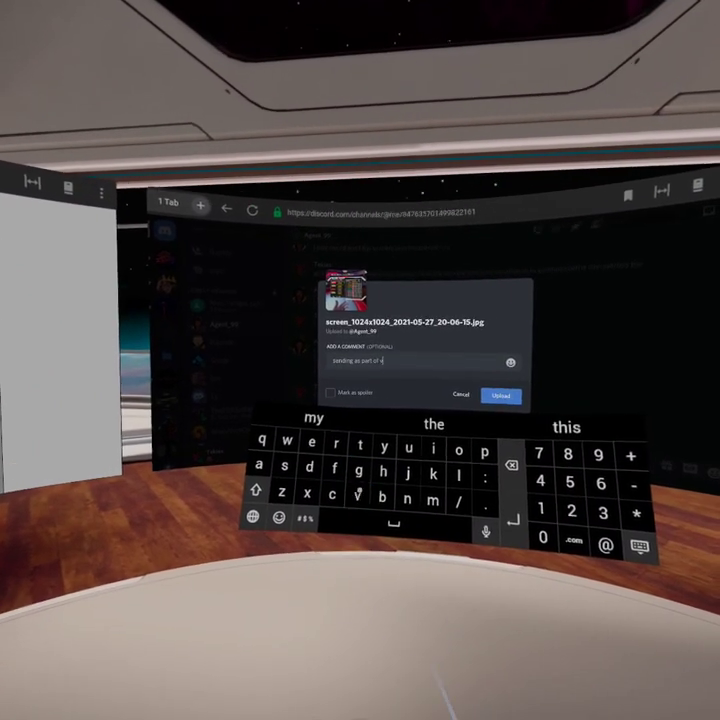
{"action": "type", "text": "ideo"}
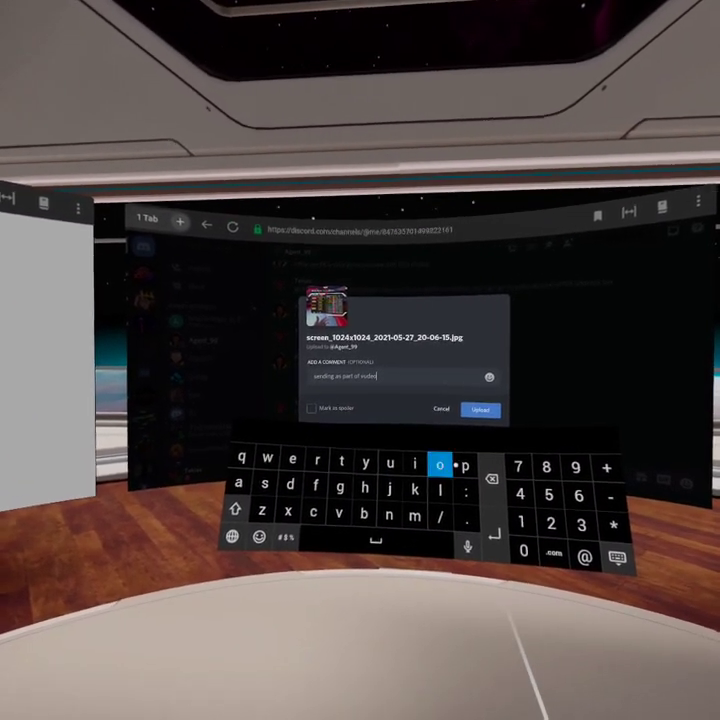
{"action": "key", "text": "BackSpace"}
{"action": "key", "text": "BackSpace"}
{"action": "key", "text": "BackSpace"}
{"action": "type", "text": "id"}
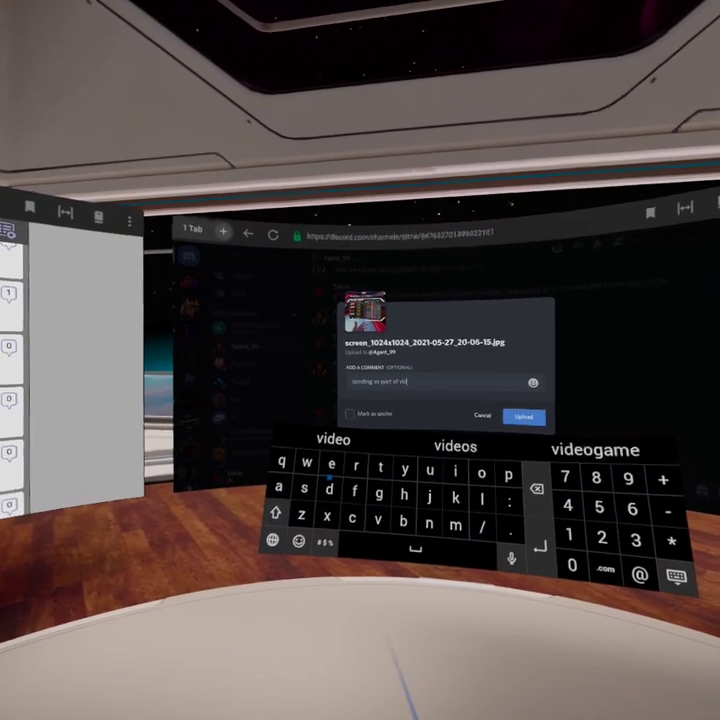
{"action": "type", "text": "eo"}
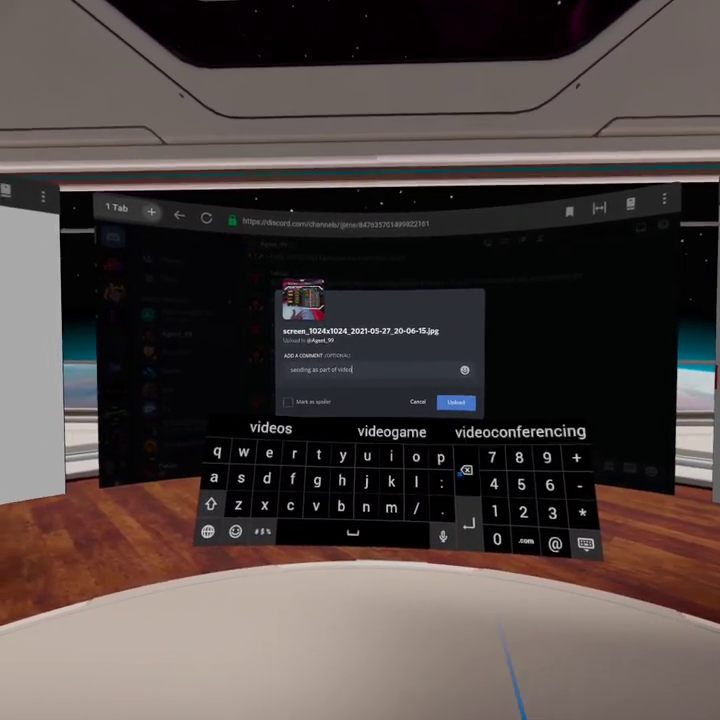
{"action": "type", "text": " sa"}
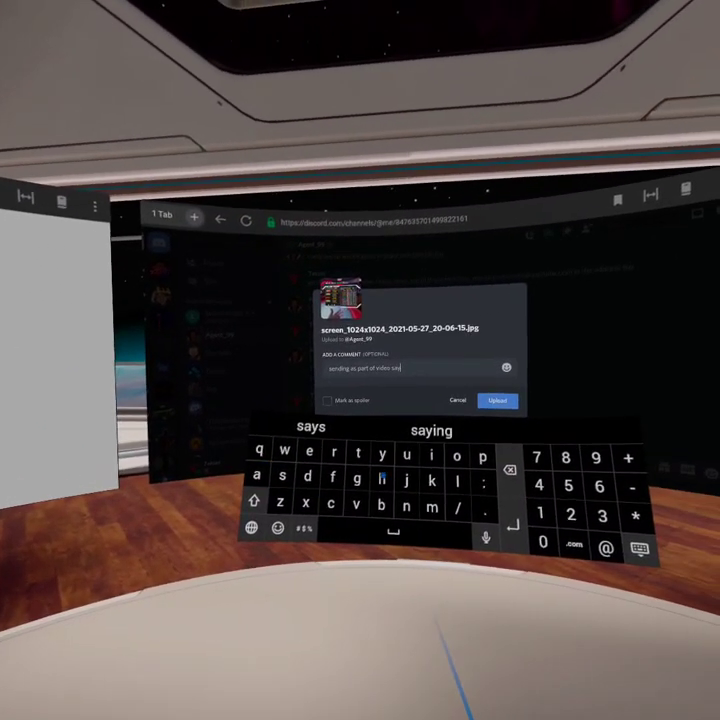
{"action": "type", "text": "y hi"}
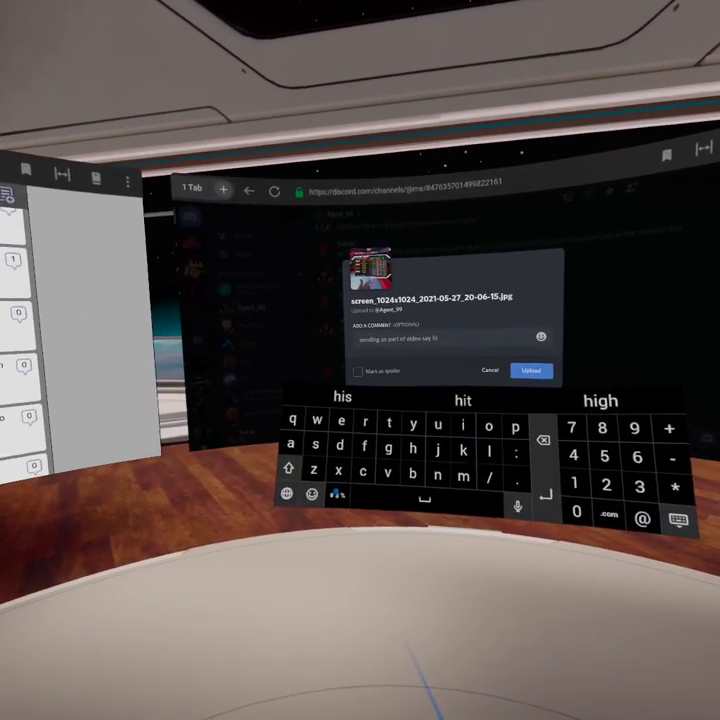
{"action": "left_click", "coordinate": [337, 493]}
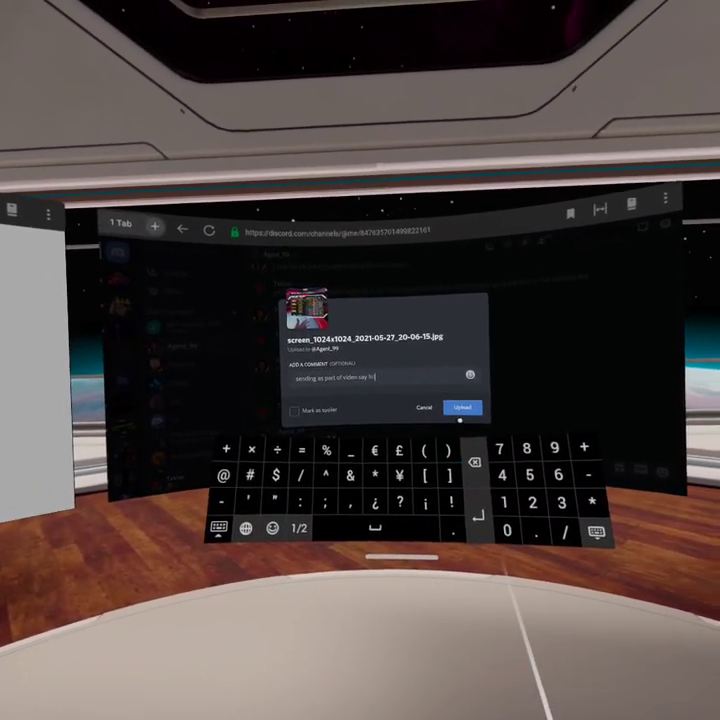
{"action": "left_click", "coordinate": [461, 411]}
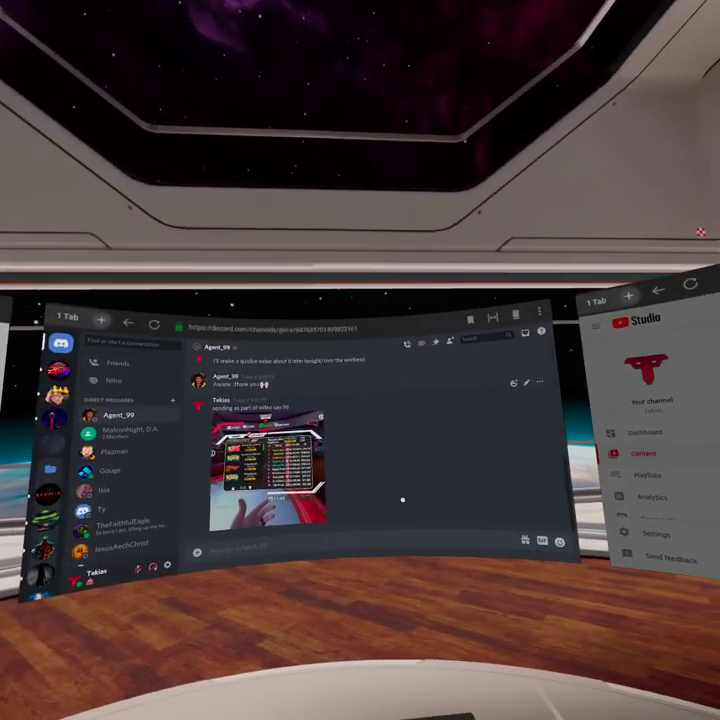
{"action": "key", "text": "super"}
Stop the ongoing Quest screen recording from the Sharing menu
{"action": "left_click", "coordinate": [480, 570]}
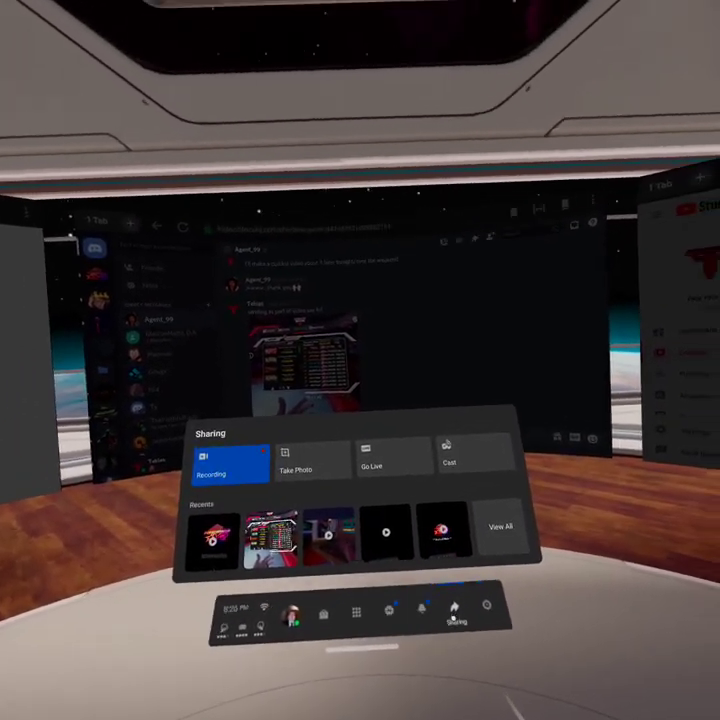
{"action": "left_click", "coordinate": [248, 447]}
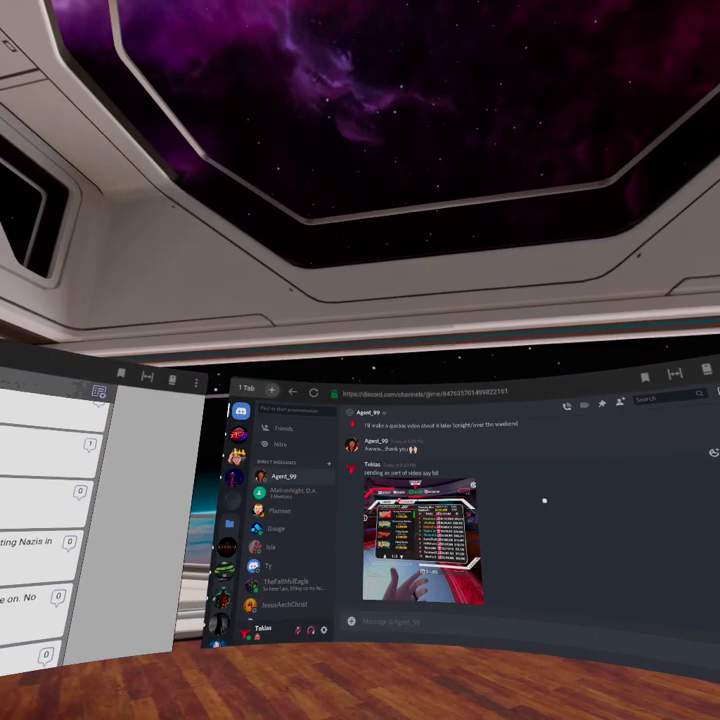